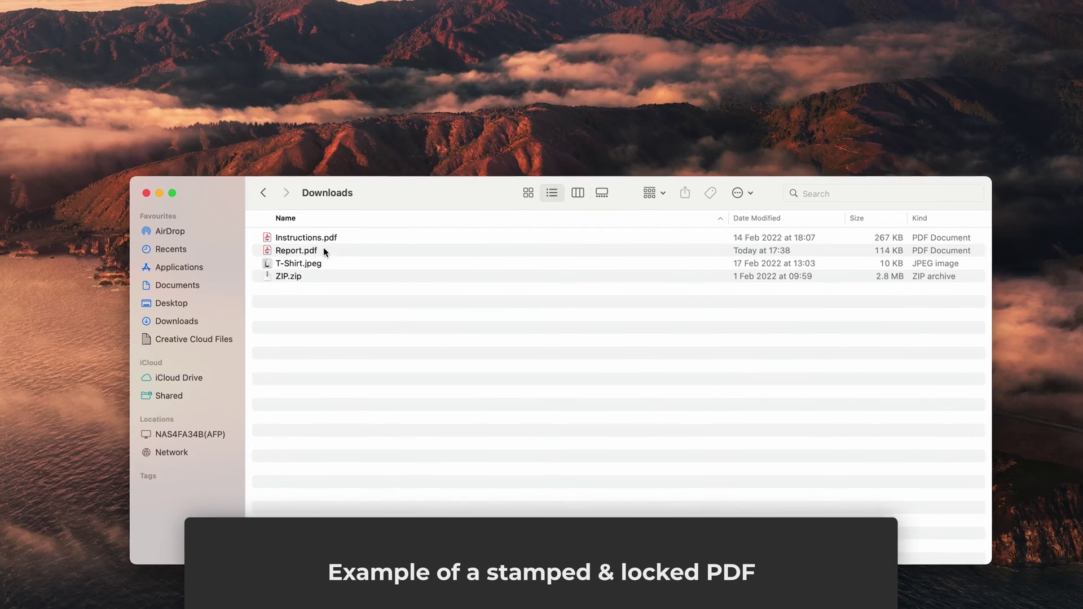
# Open the stamped Report.pdf in Acrobat Reader, verify it is secured against editing, and close the Digital Assets tab.
pyautogui.click(323, 247)
pyautogui.doubleClick(333, 263)
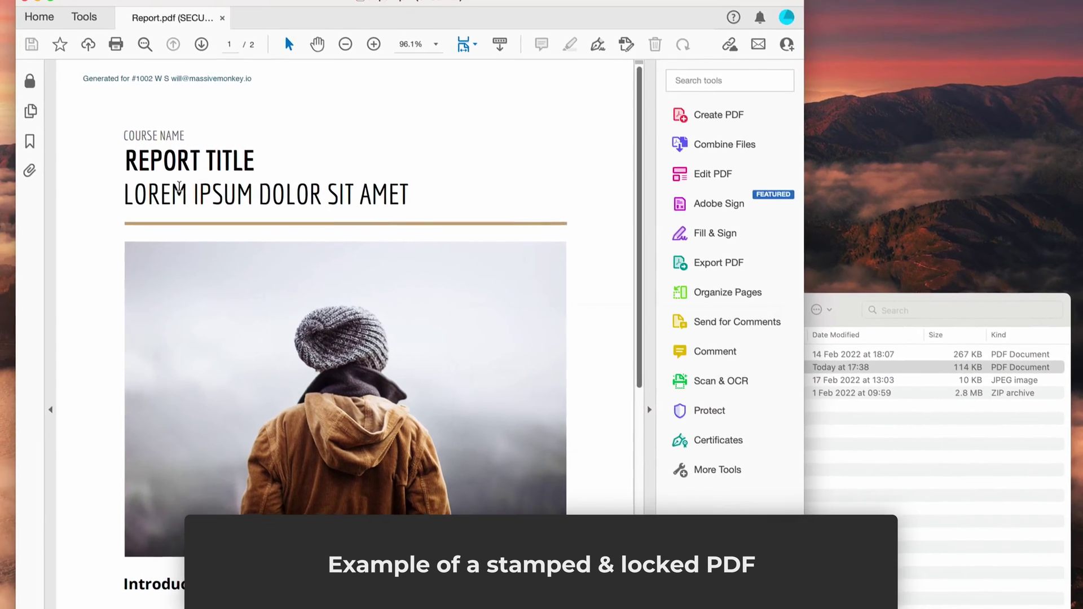
pyautogui.moveTo(82, 78); pyautogui.dragTo(262, 79)
pyautogui.click(271, 94)
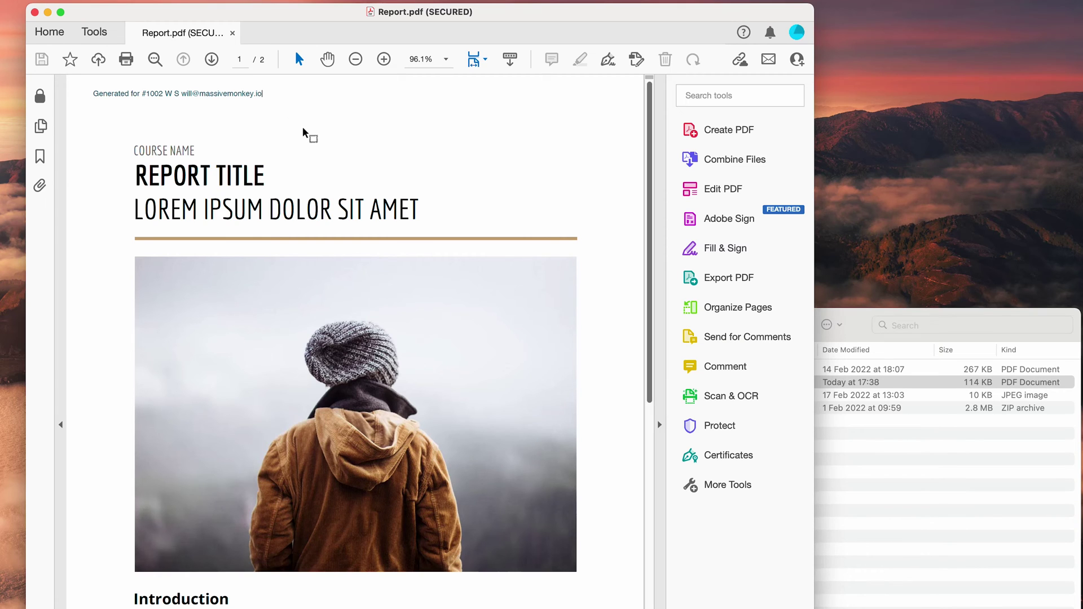
pyautogui.click(712, 190)
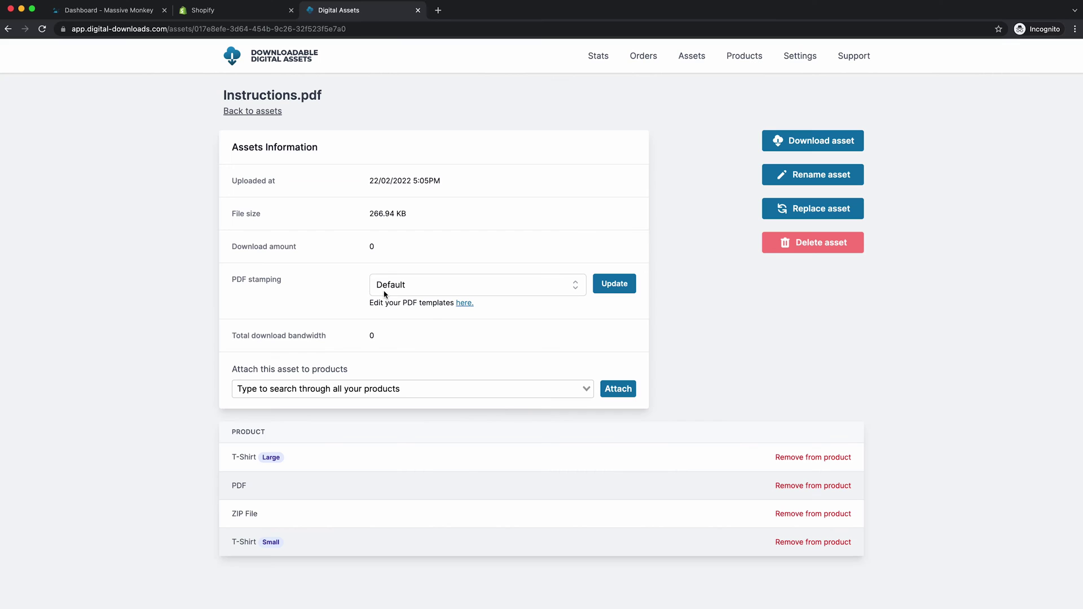
pyautogui.press('super+w')
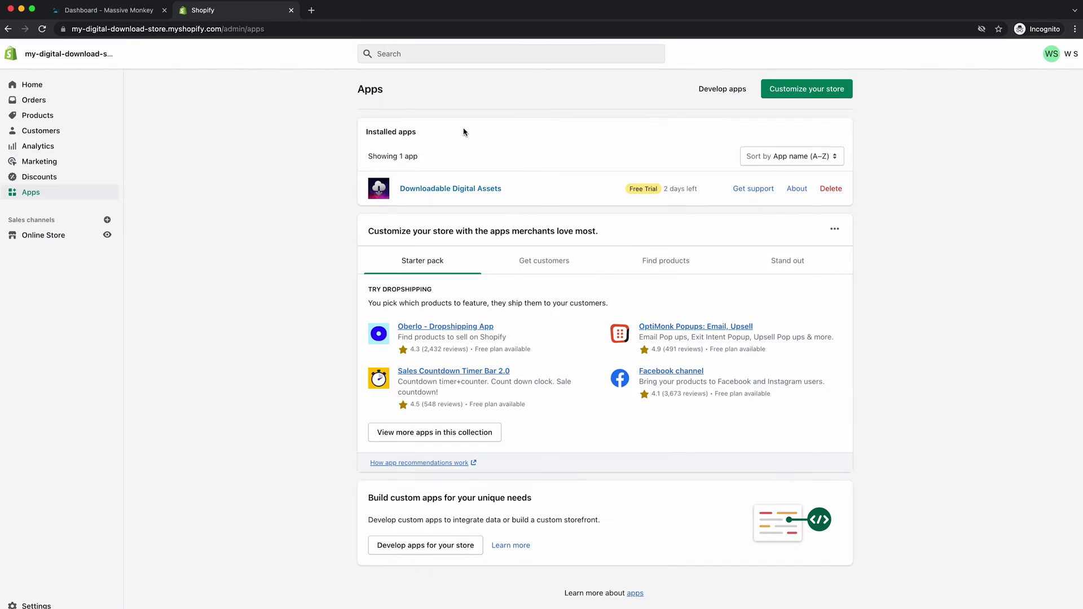
# Launch Downloadable Digital Assets from the installed apps list.
pyautogui.click(483, 196)
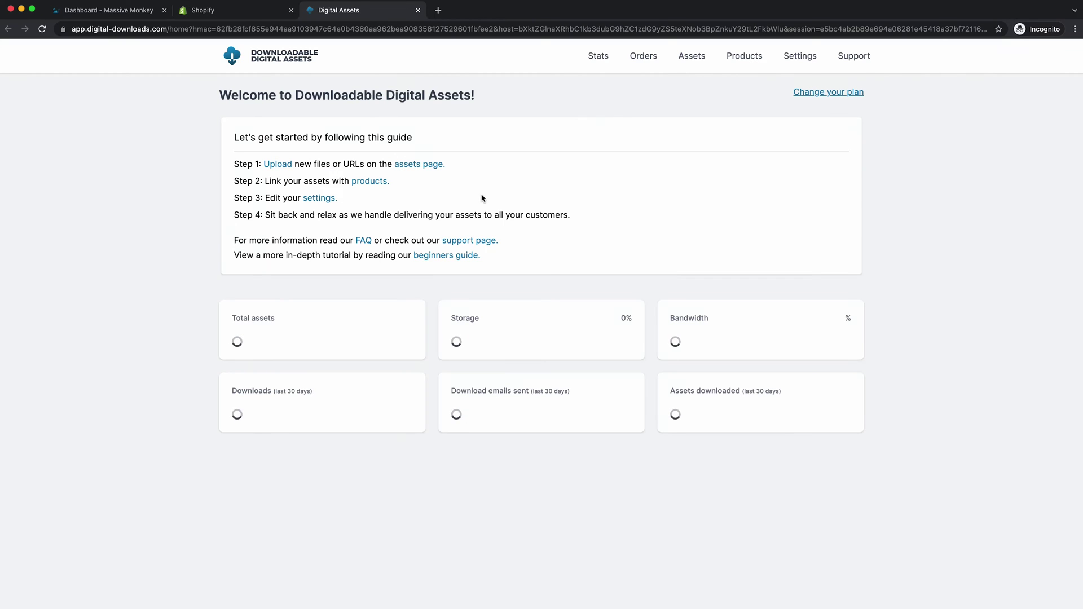
# Upload Instructions.pdf from Downloads and go back to the Assets list showing it.
pyautogui.click(683, 67)
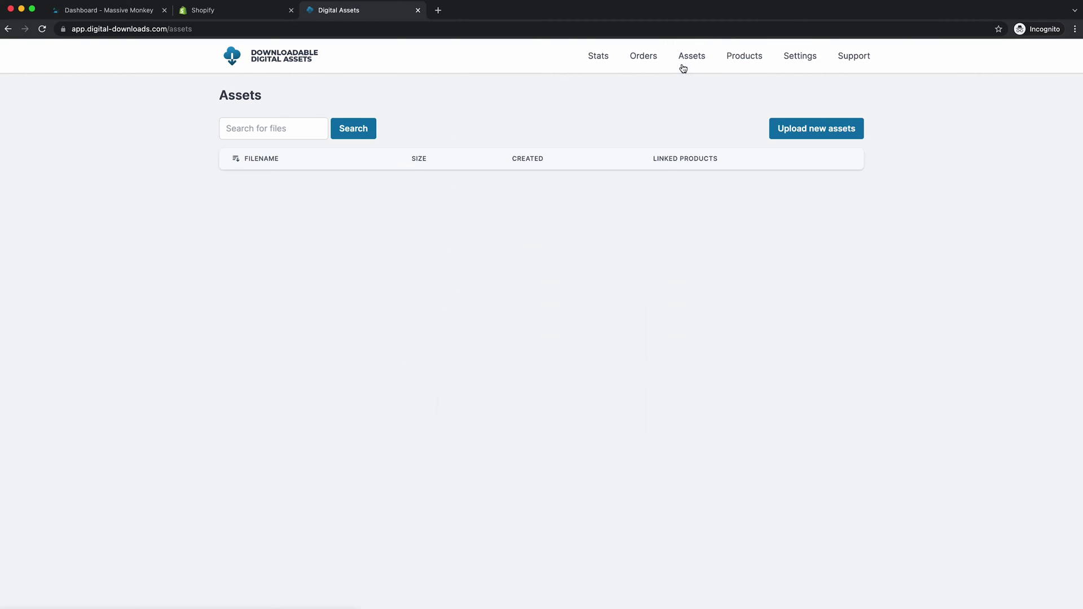
pyautogui.click(792, 130)
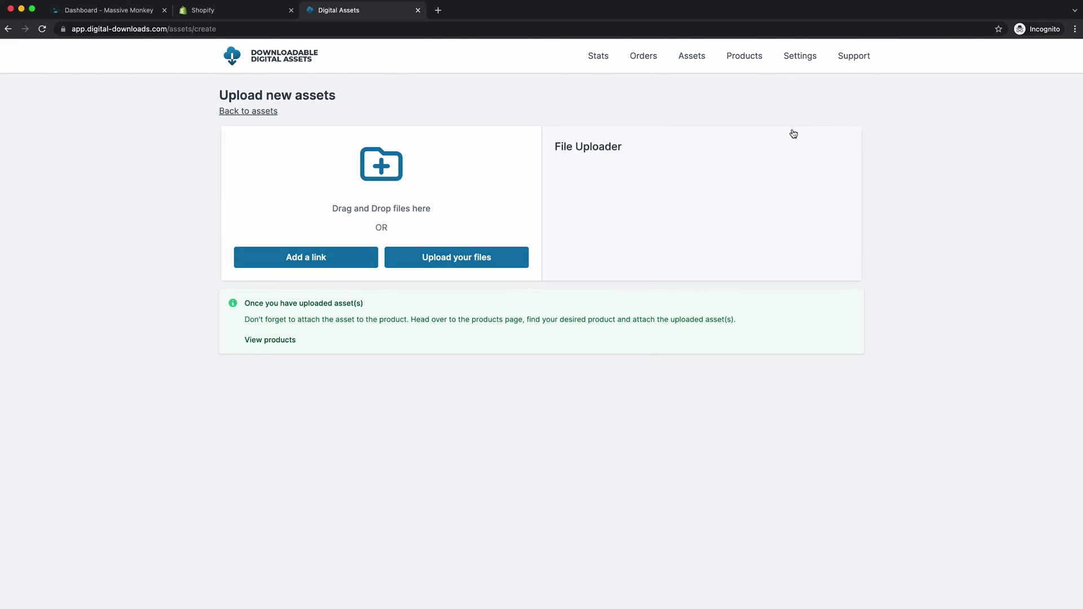
pyautogui.click(494, 260)
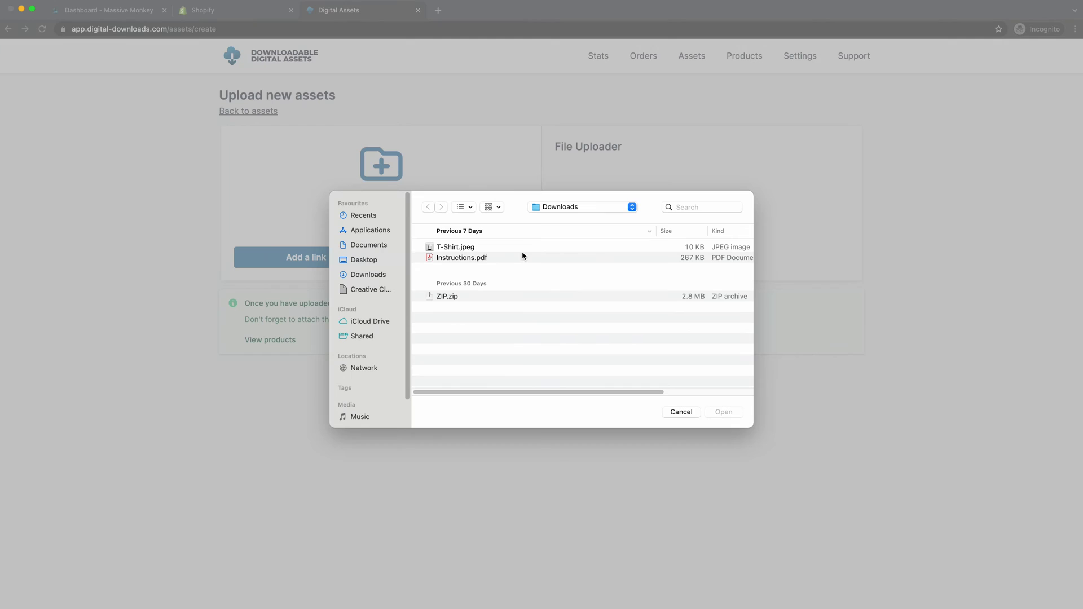
pyautogui.click(489, 258)
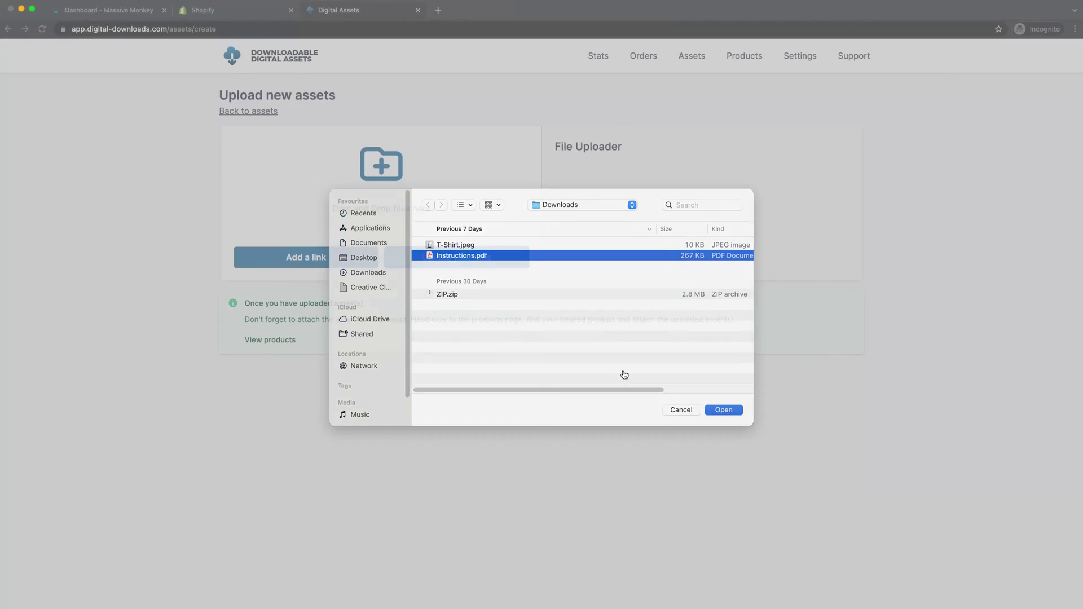
pyautogui.press('Return')
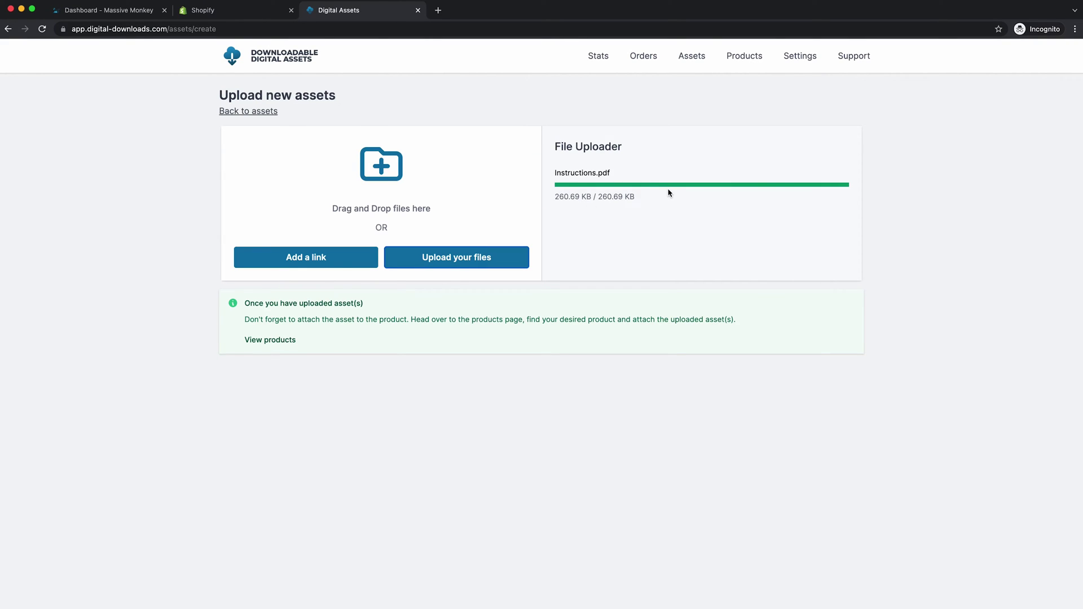
pyautogui.click(694, 59)
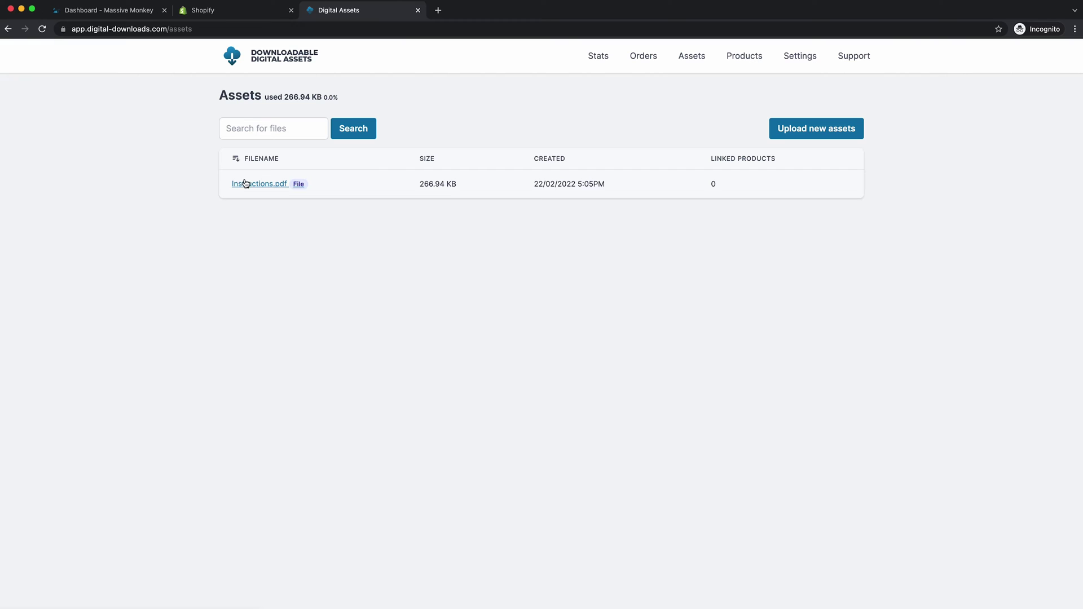
# Set the Instructions.pdf asset's PDF stamping dropdown to Default and update it.
pyautogui.click(262, 184)
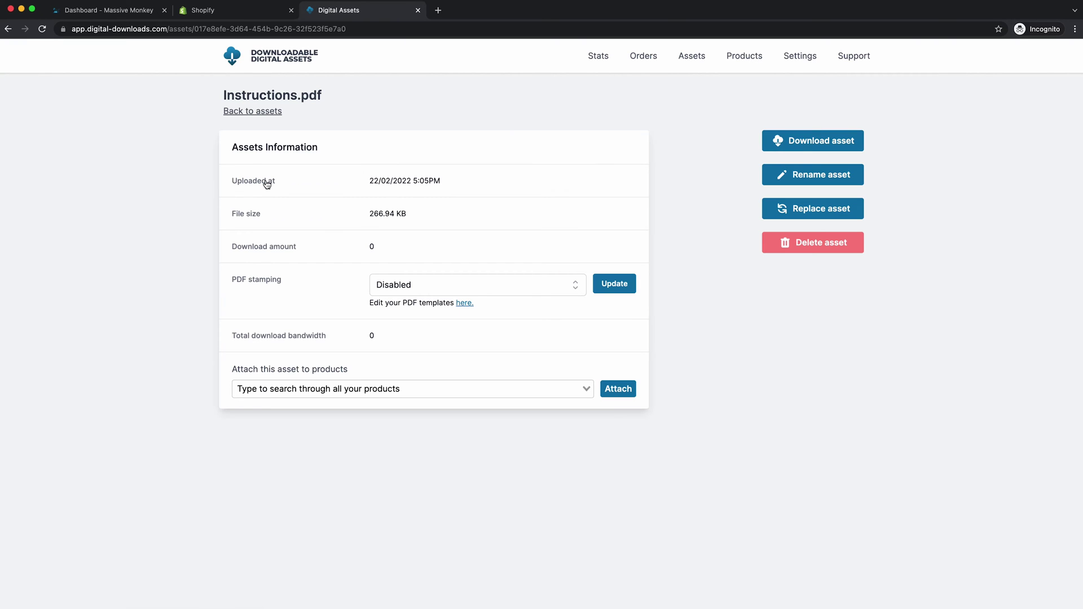
pyautogui.moveTo(226, 279); pyautogui.dragTo(296, 282)
pyautogui.click(296, 282)
pyautogui.click(423, 284)
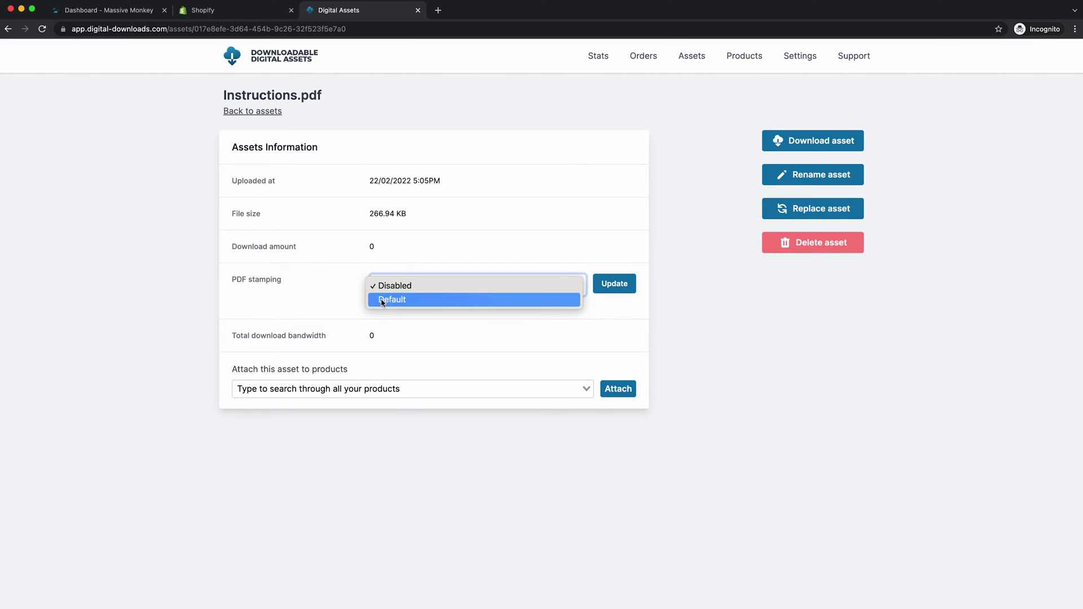
pyautogui.click(424, 300)
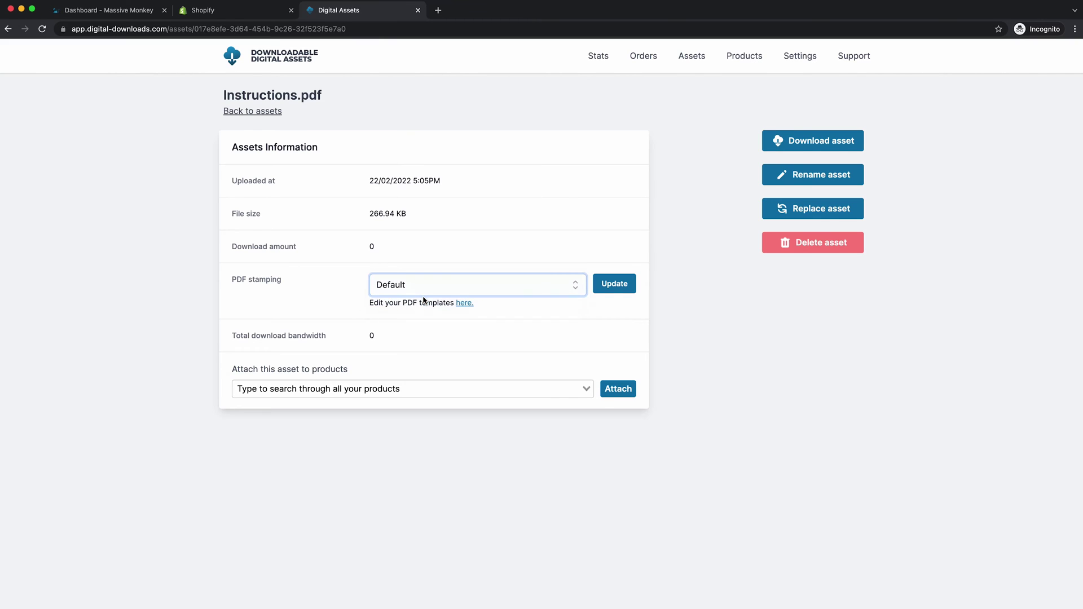
pyautogui.click(619, 284)
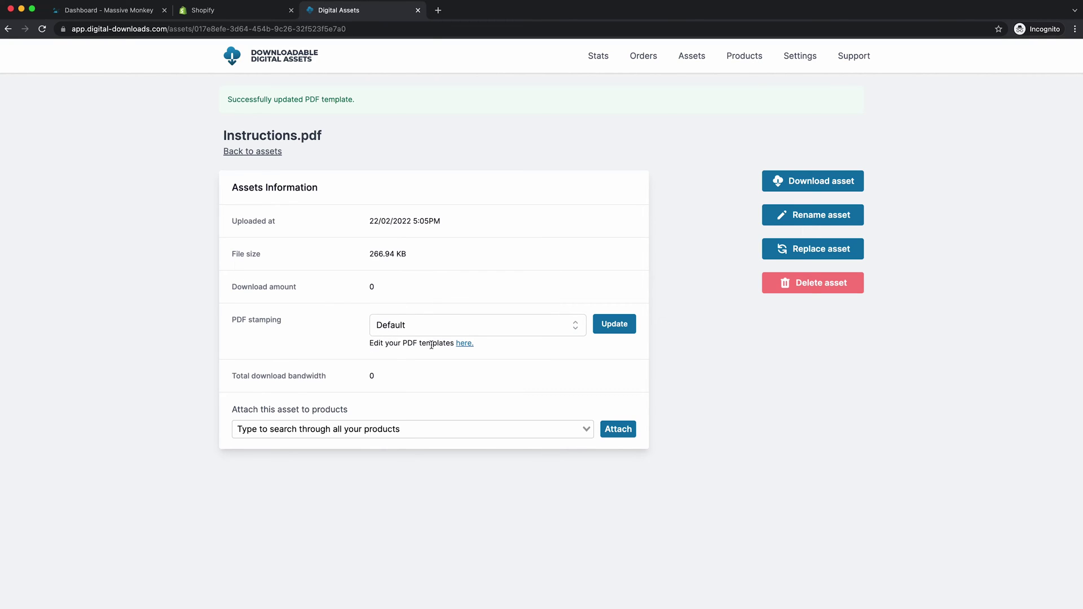
# Edit the Default stamping template: dark teal text colour and text size 8.
pyautogui.click(466, 344)
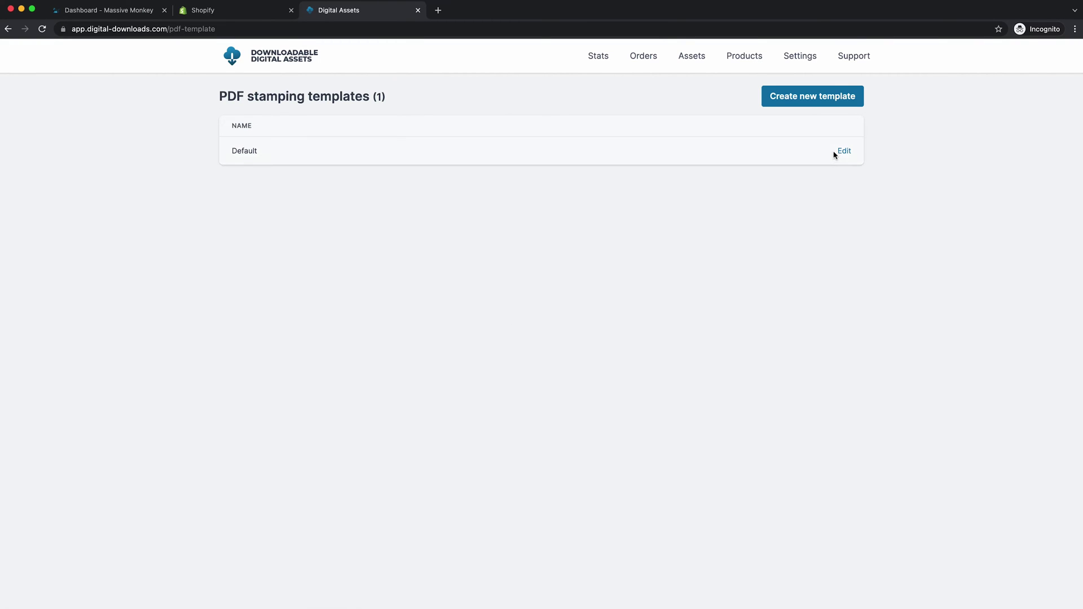
pyautogui.click(843, 152)
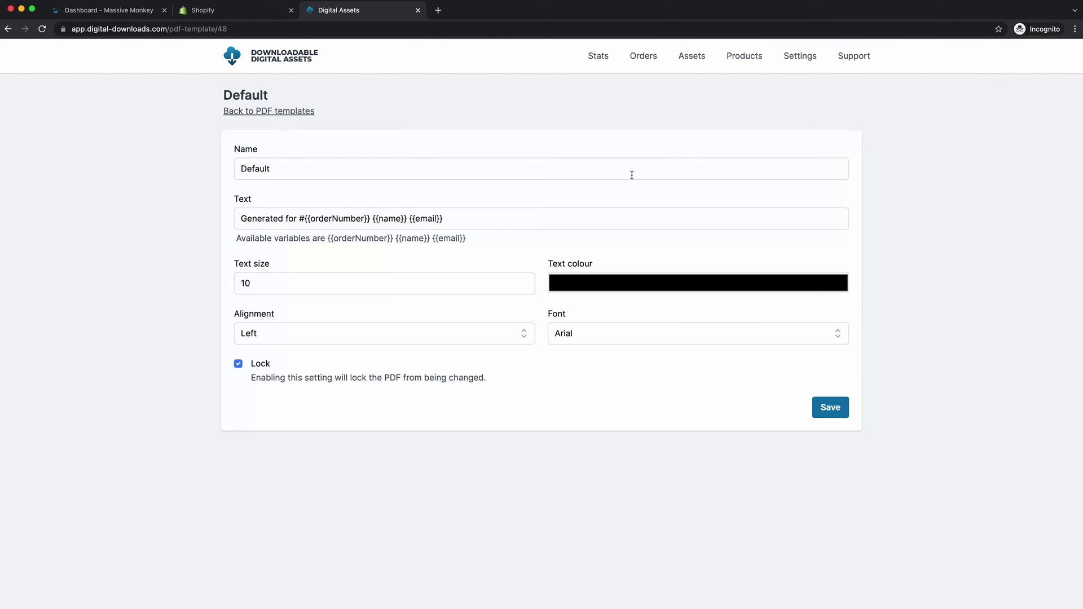
pyautogui.click(579, 287)
pyautogui.moveTo(620, 378); pyautogui.dragTo(629, 337)
pyautogui.click(629, 336)
pyautogui.click(505, 266)
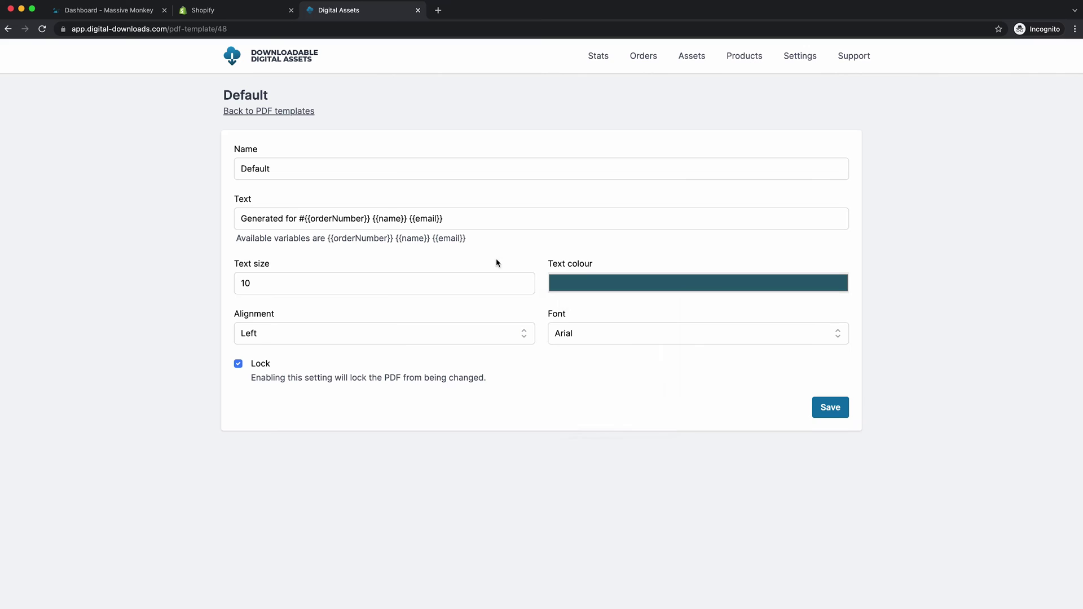
pyautogui.doubleClick(245, 283)
pyautogui.write('8')
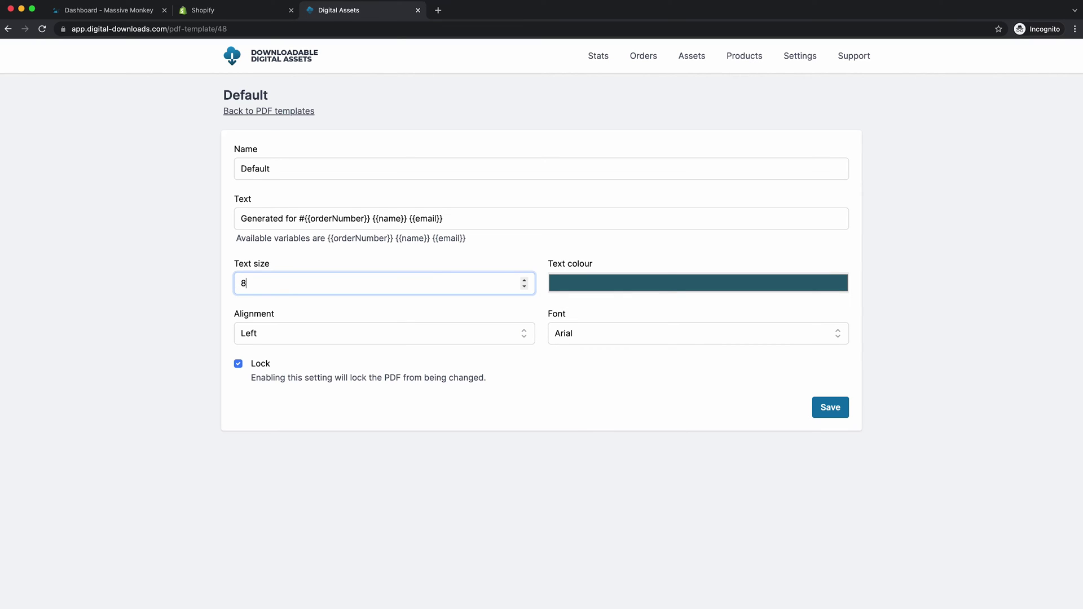
pyautogui.click(278, 305)
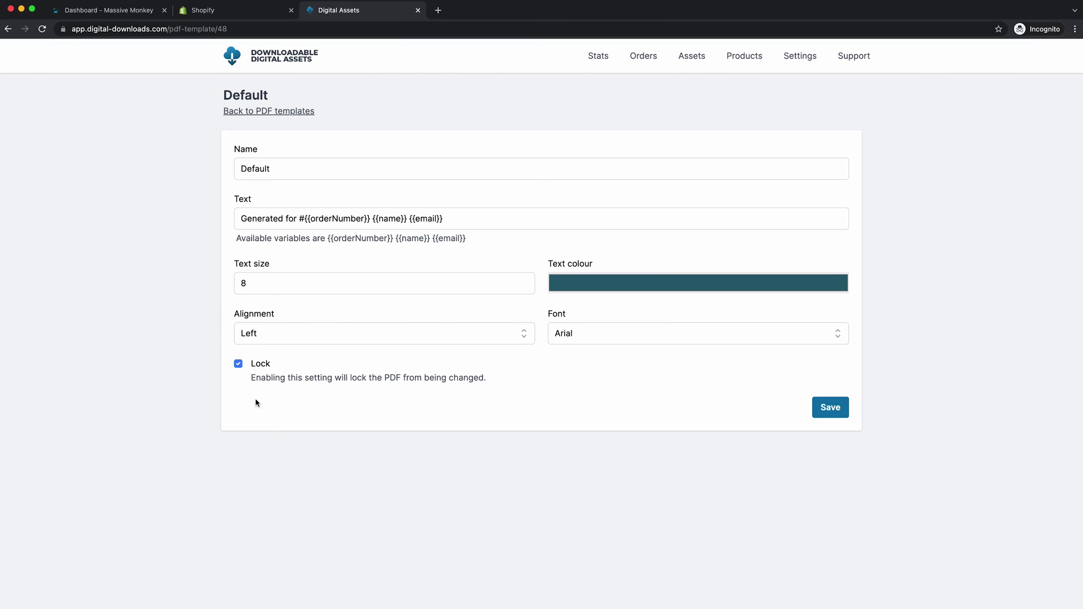
# Review the stamp text's order number, name and email variables, then save the locked template.
pyautogui.click(457, 219)
pyautogui.moveTo(457, 219); pyautogui.dragTo(299, 222)
pyautogui.click(473, 223)
pyautogui.click(487, 217)
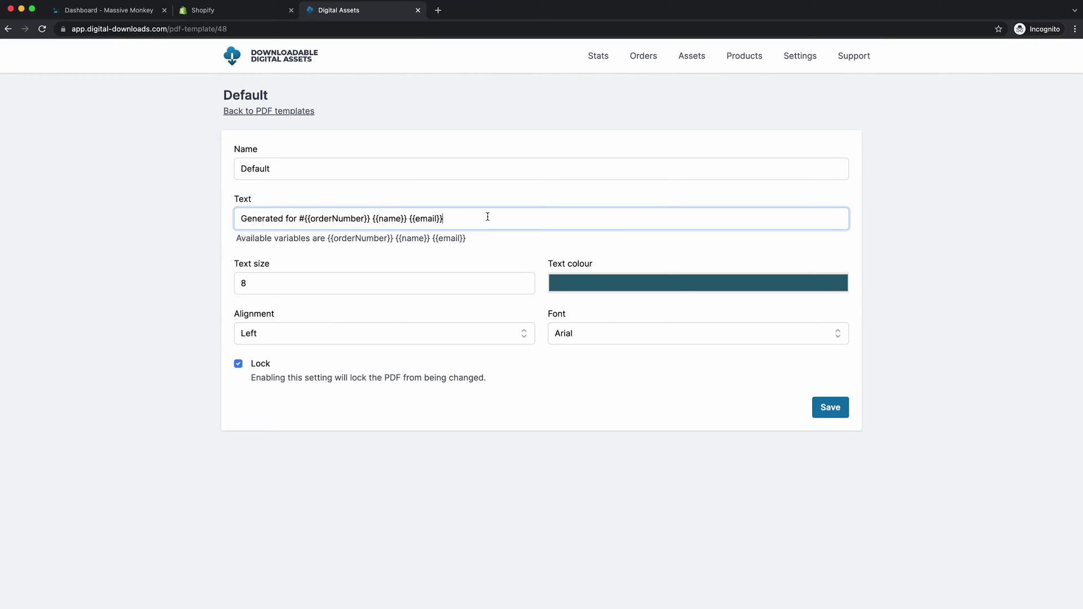
pyautogui.moveTo(488, 217); pyautogui.dragTo(305, 216)
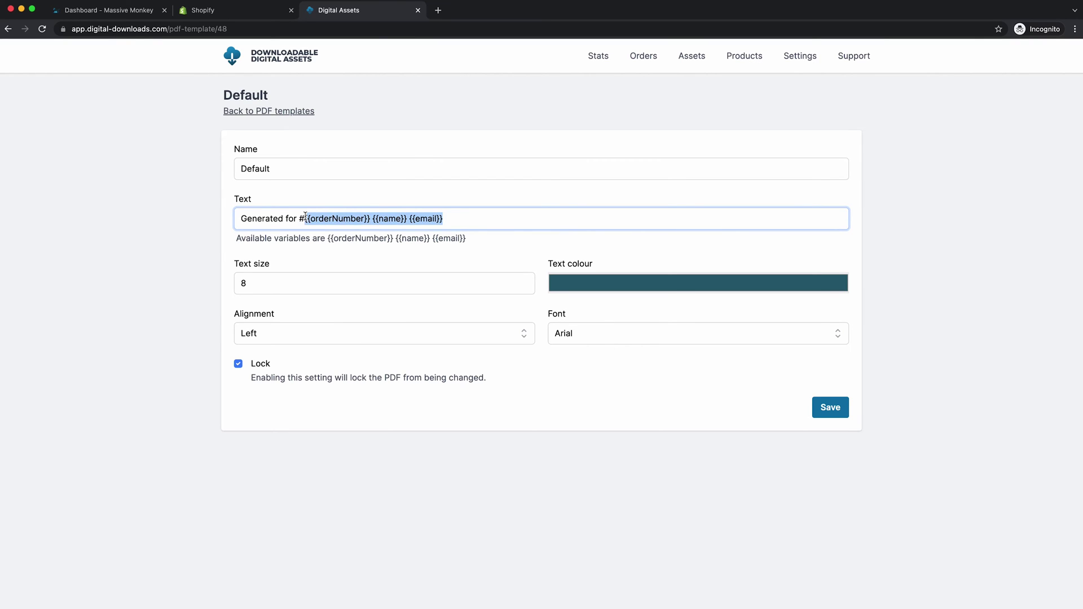
pyautogui.click(471, 215)
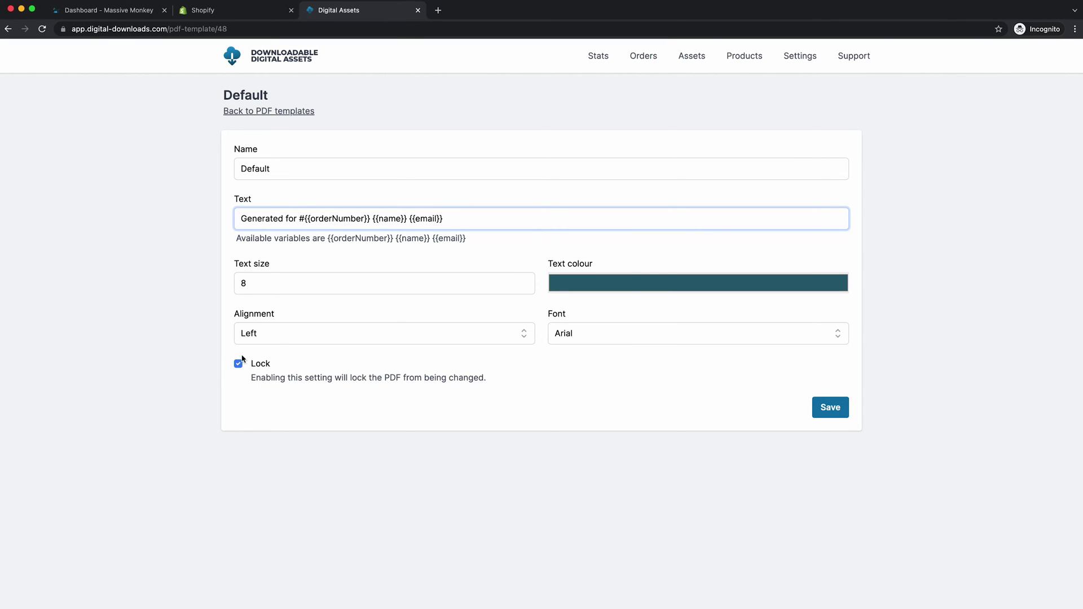
pyautogui.click(832, 405)
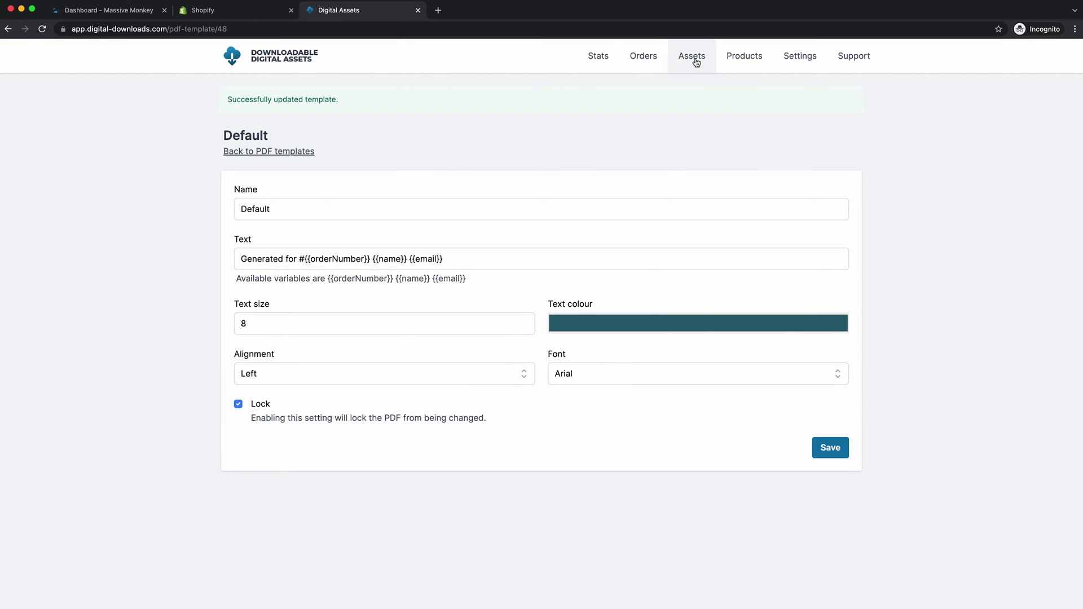
# Attach Instructions.pdf to the T-Shirt (Large), PDF and ZIP File products.
pyautogui.click(696, 62)
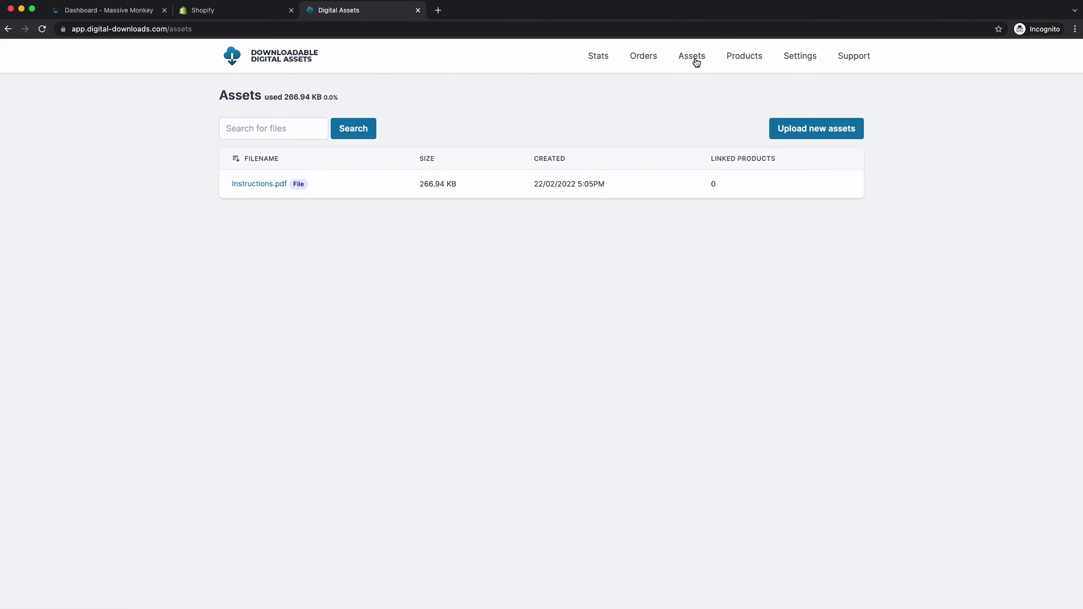
pyautogui.click(284, 185)
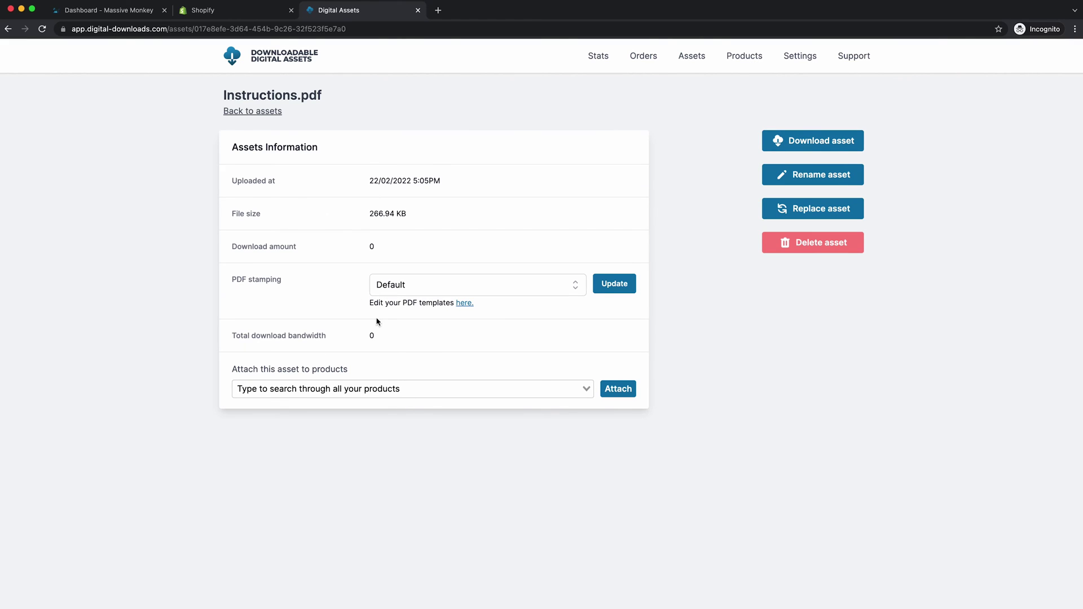
pyautogui.click(411, 389)
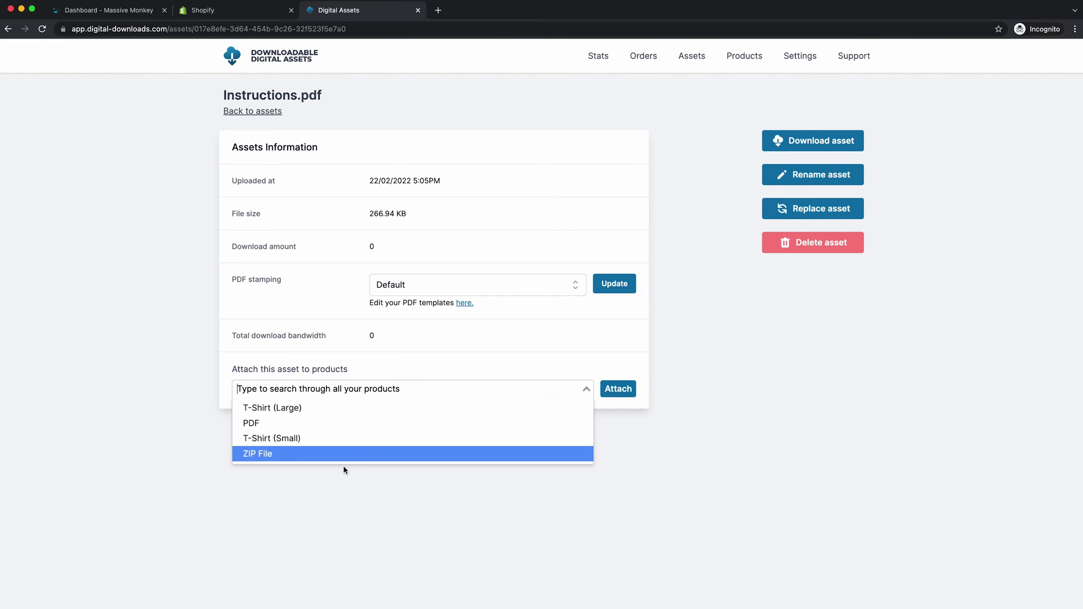
pyautogui.click(335, 410)
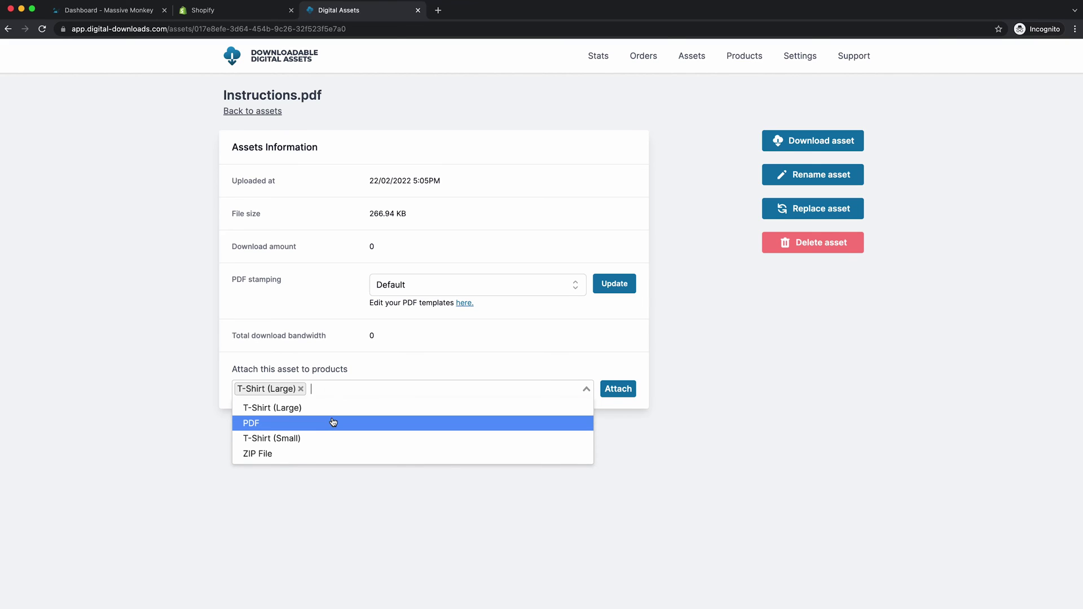
pyautogui.click(334, 422)
pyautogui.click(333, 453)
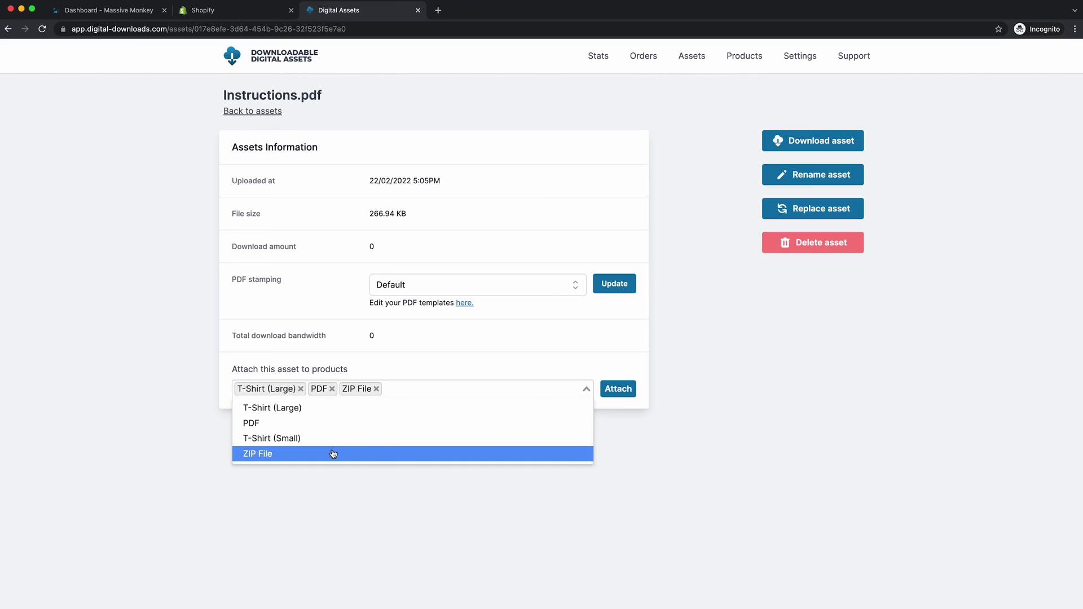
pyautogui.click(625, 389)
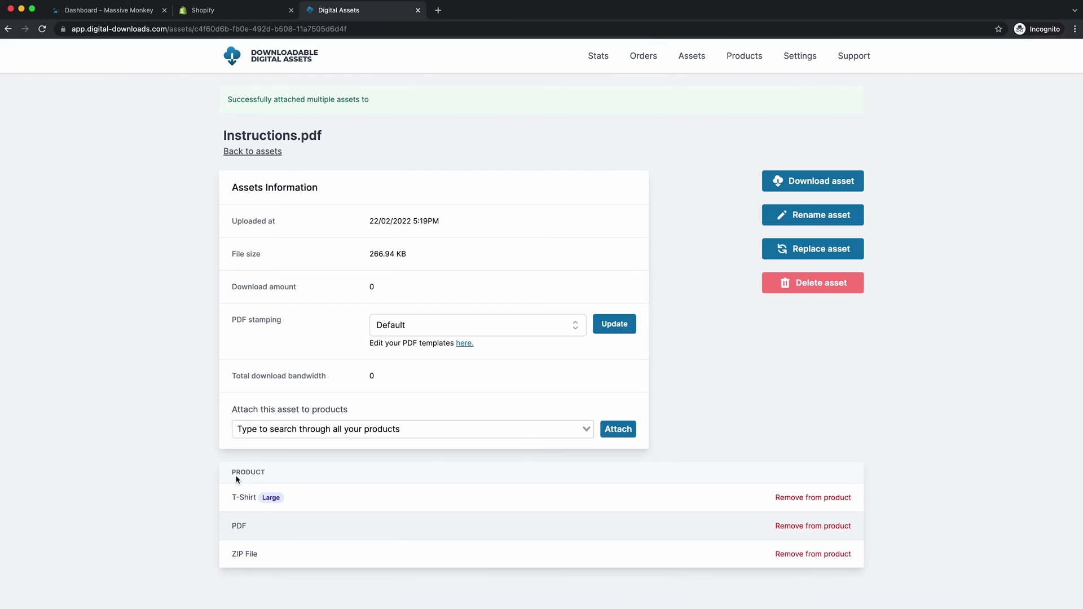
# Review the Settings page's Limitations, Checkout and Additional settings sections.
pyautogui.click(798, 70)
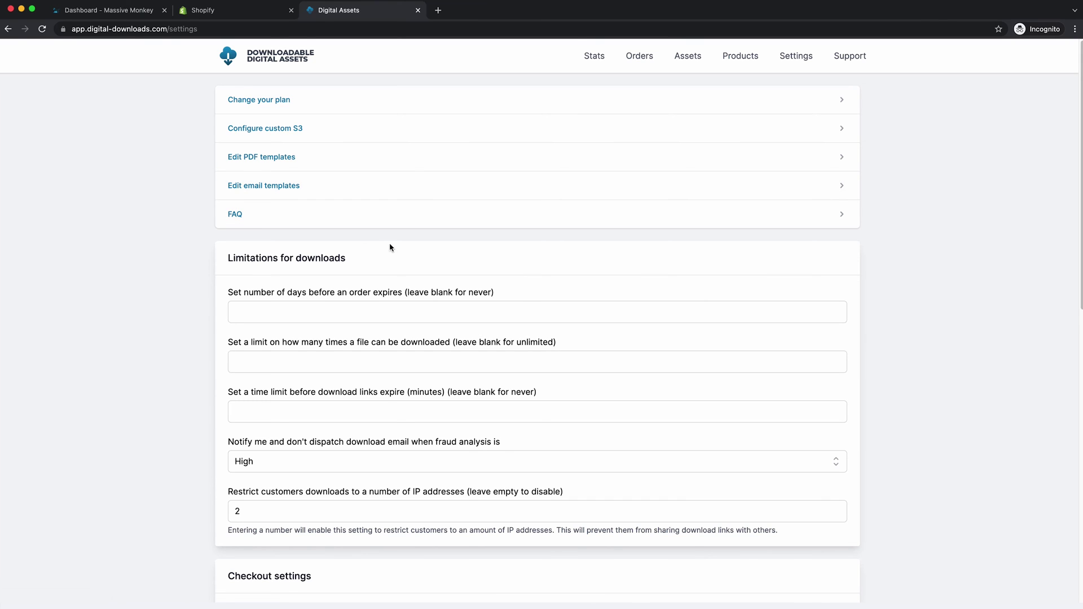
pyautogui.scroll(-2, 485, 361)
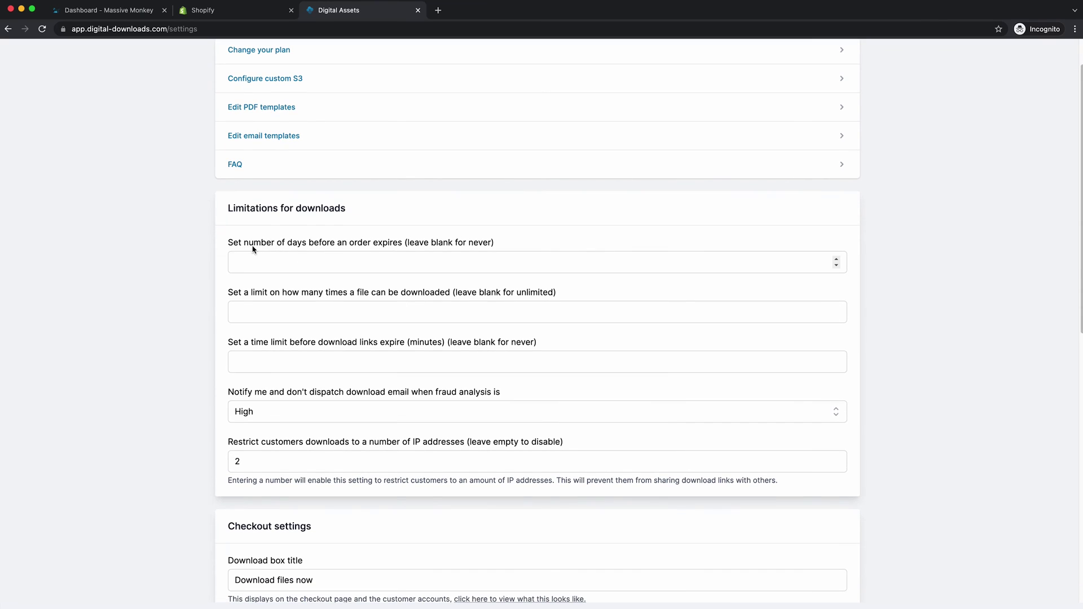
pyautogui.scroll(-5, 243, 351)
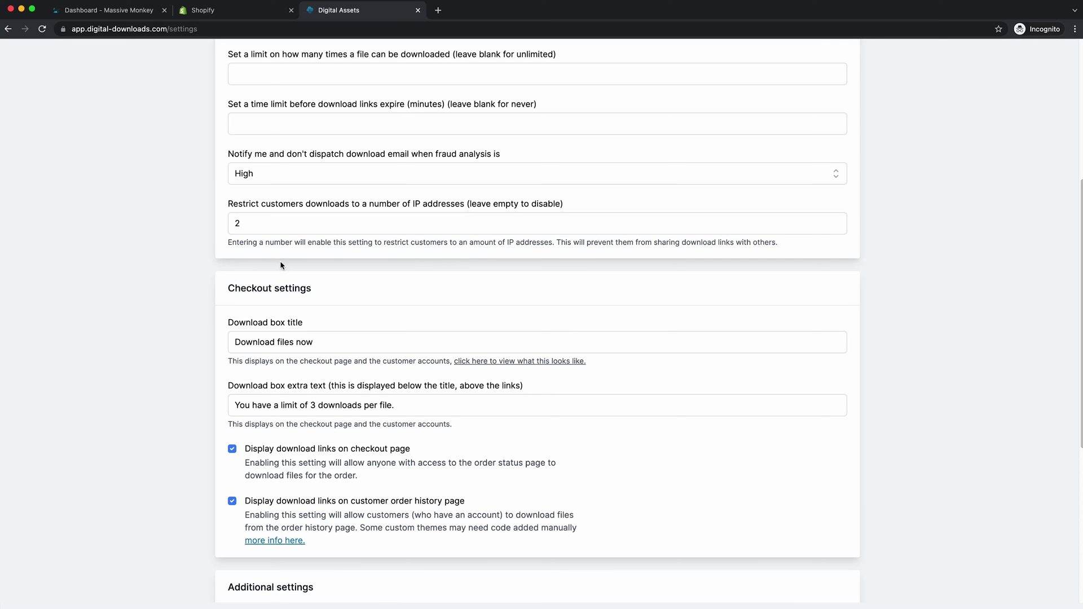
pyautogui.scroll(-5, 445, 348)
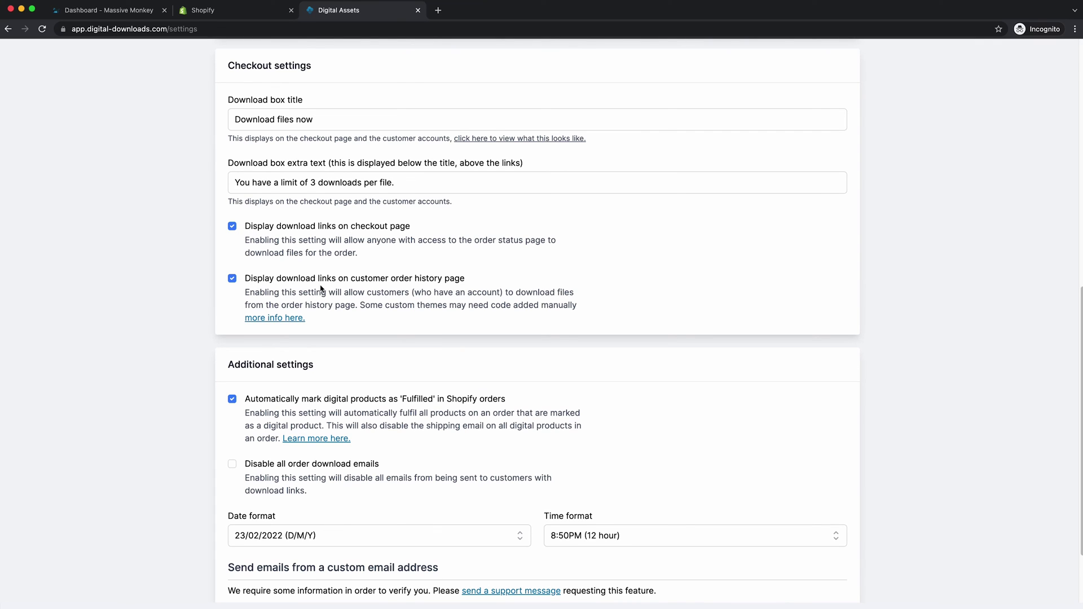
pyautogui.scroll(-3, 462, 305)
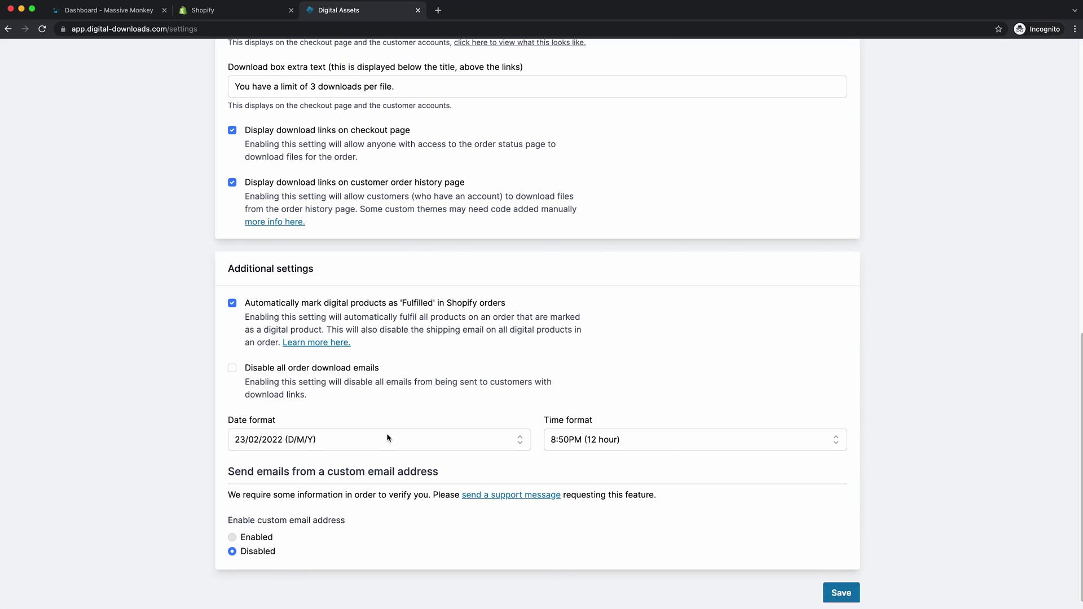
pyautogui.scroll(15, 389, 438)
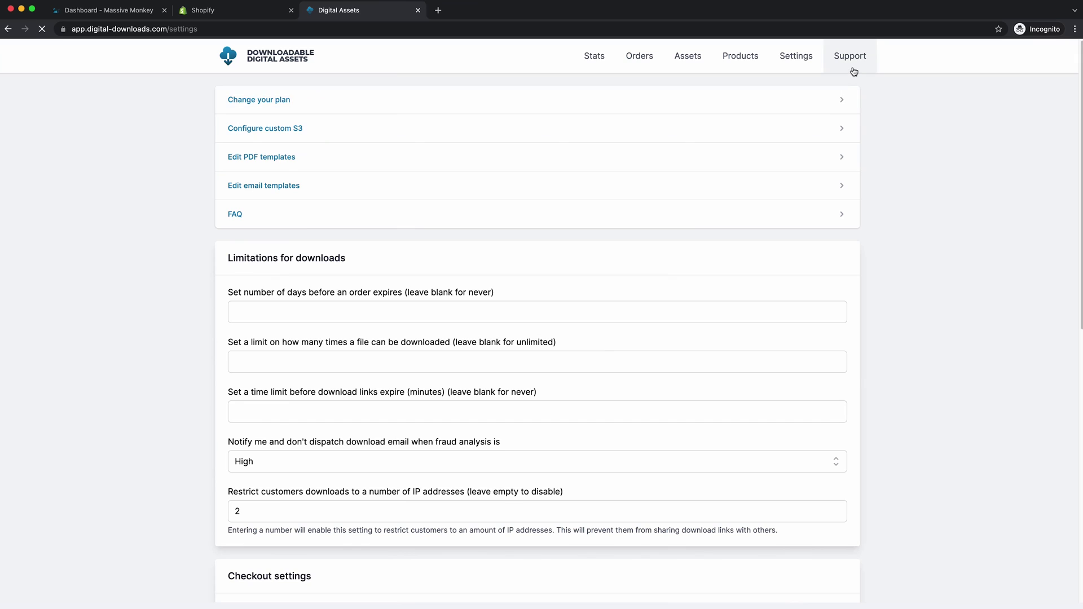
# View the Support page's message form, leaving it empty.
pyautogui.click(566, 235)
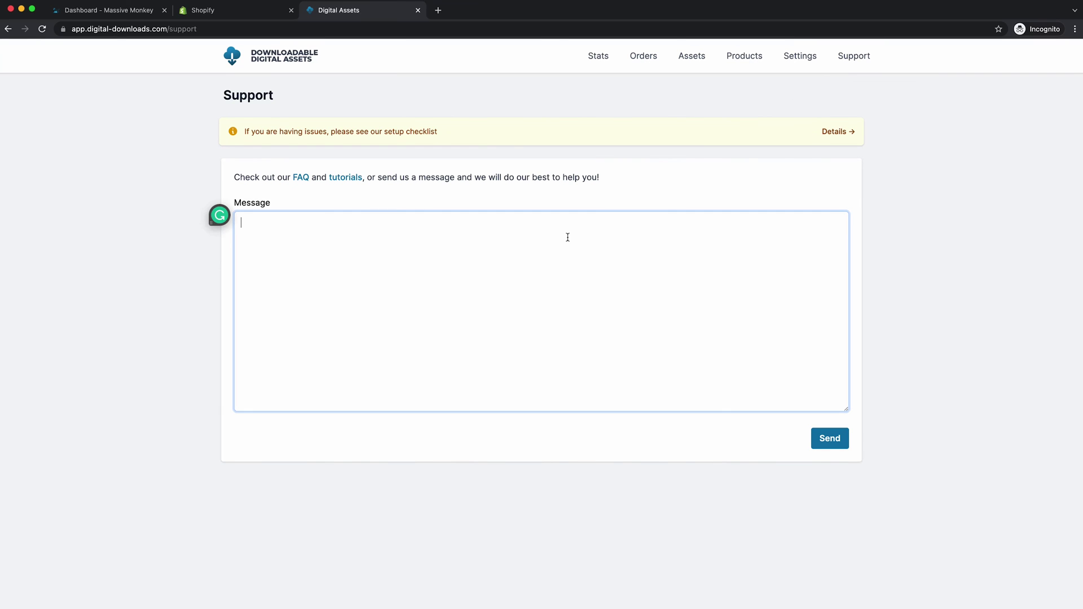
pyautogui.click(467, 190)
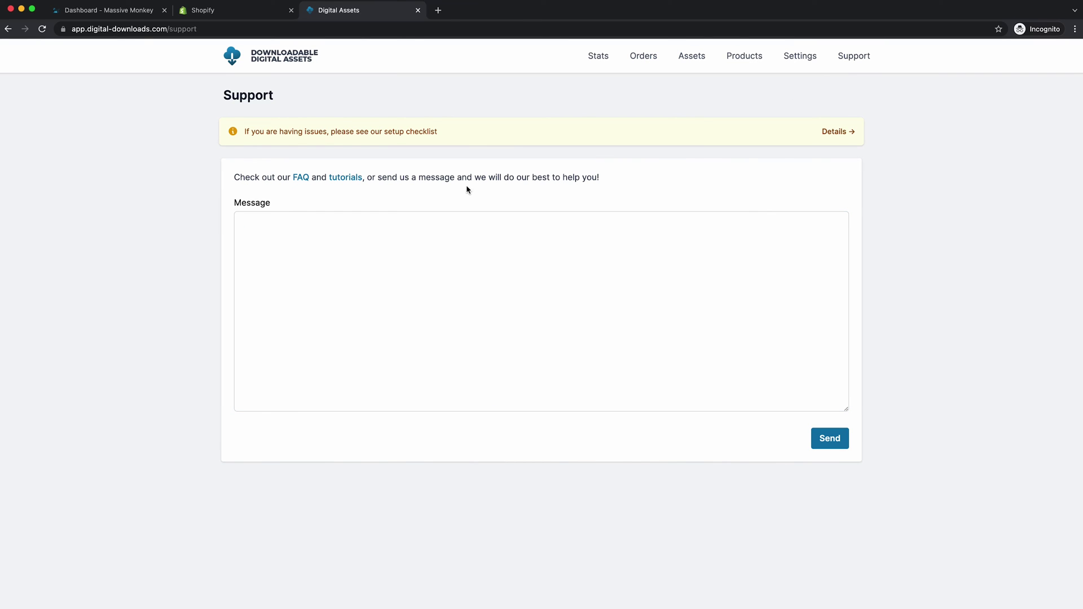